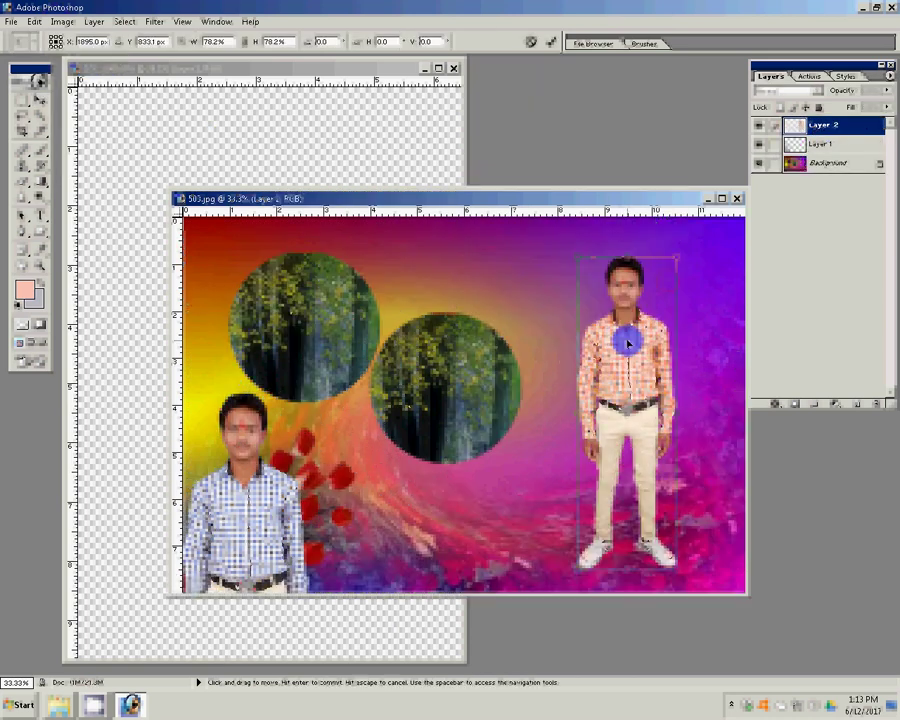
# Step: Commit the standing man's 78.2% resize as Layer 2, then select the Background layer
pyautogui.click(550, 41)
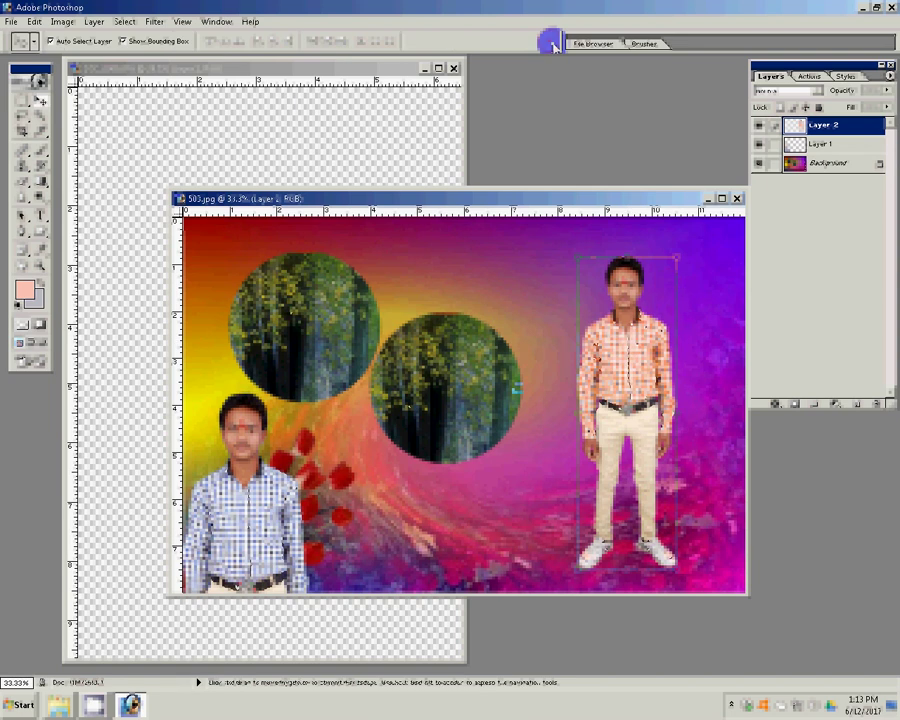
pyautogui.click(441, 368)
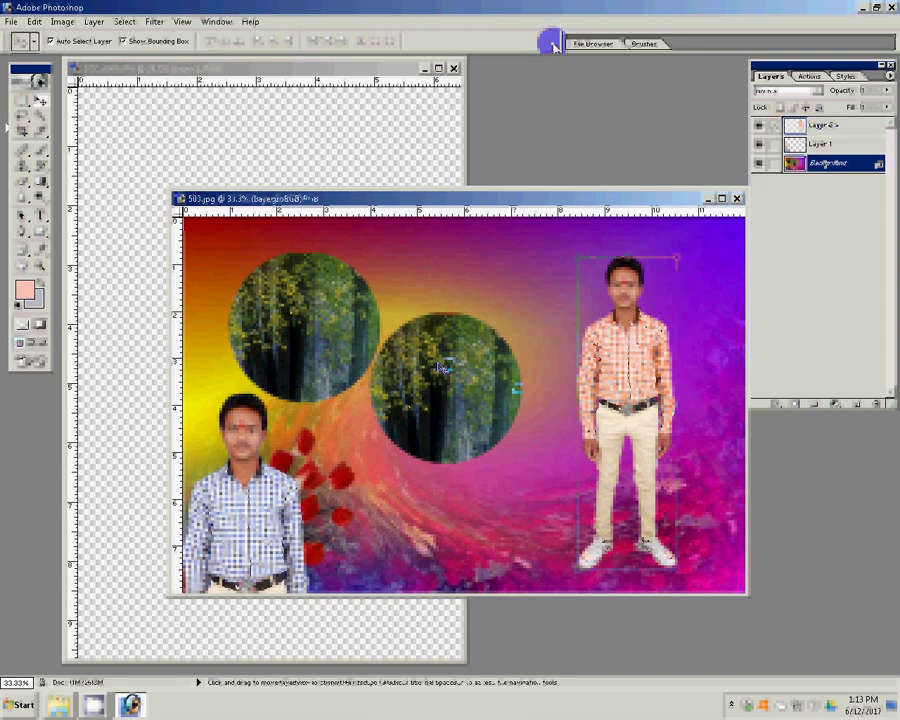
pyautogui.click(624, 300)
pyautogui.click(645, 237)
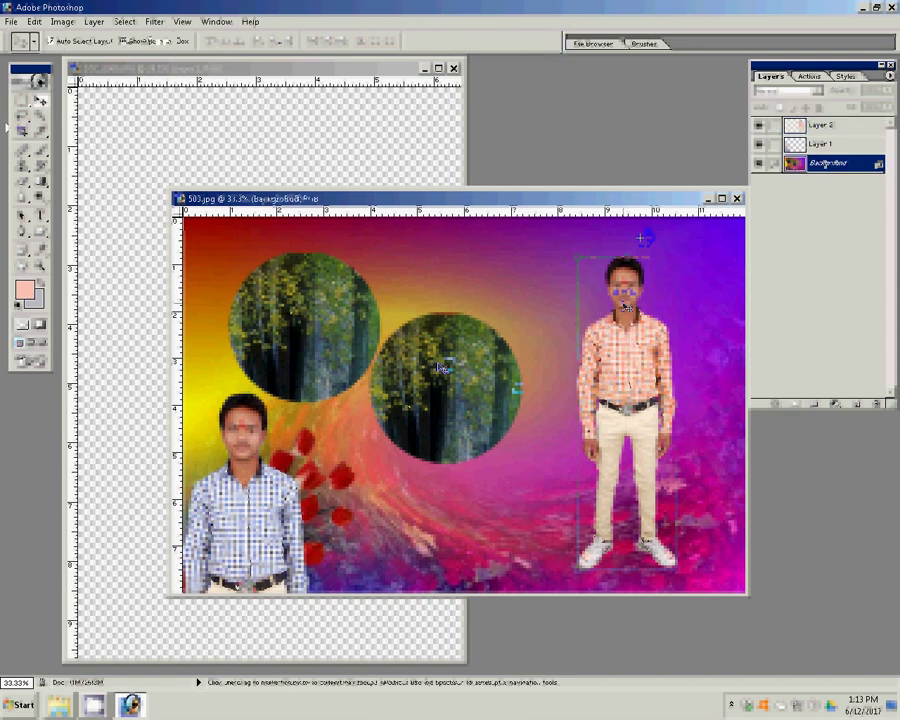
pyautogui.moveTo(645, 237); pyautogui.dragTo(647, 237)
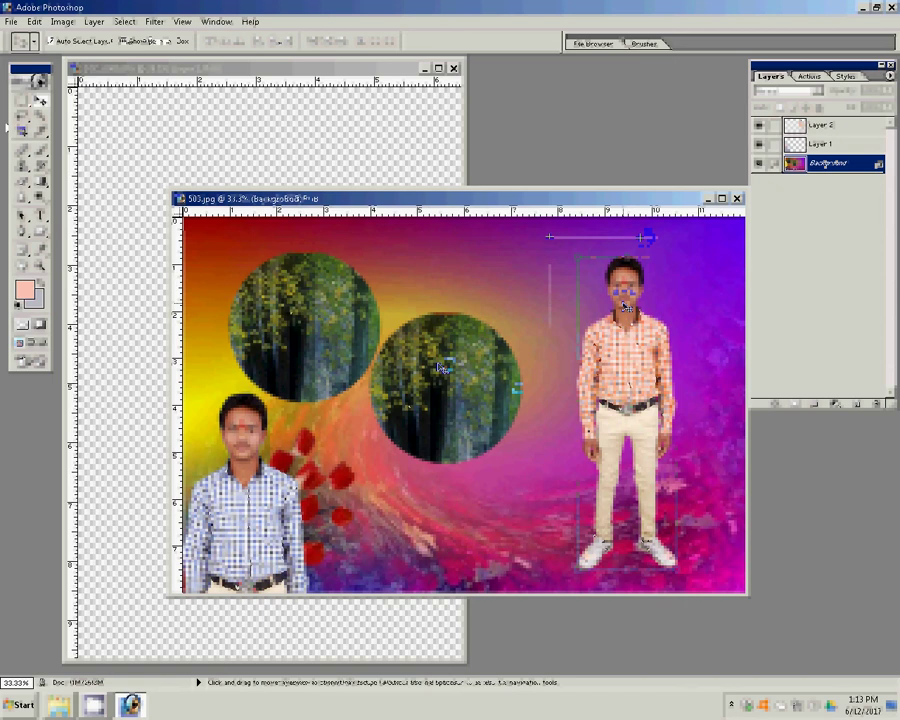
# Step: Switch the marquee to the anti-aliased Elliptical Marquee Tool
pyautogui.press('m')
pyautogui.click(140, 229)
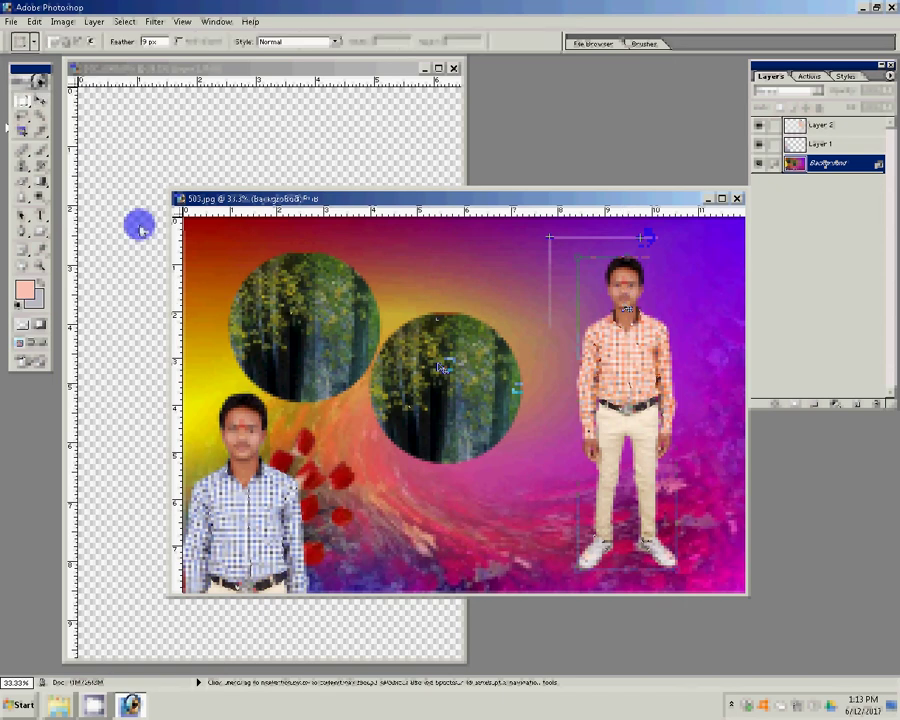
pyautogui.click(23, 100)
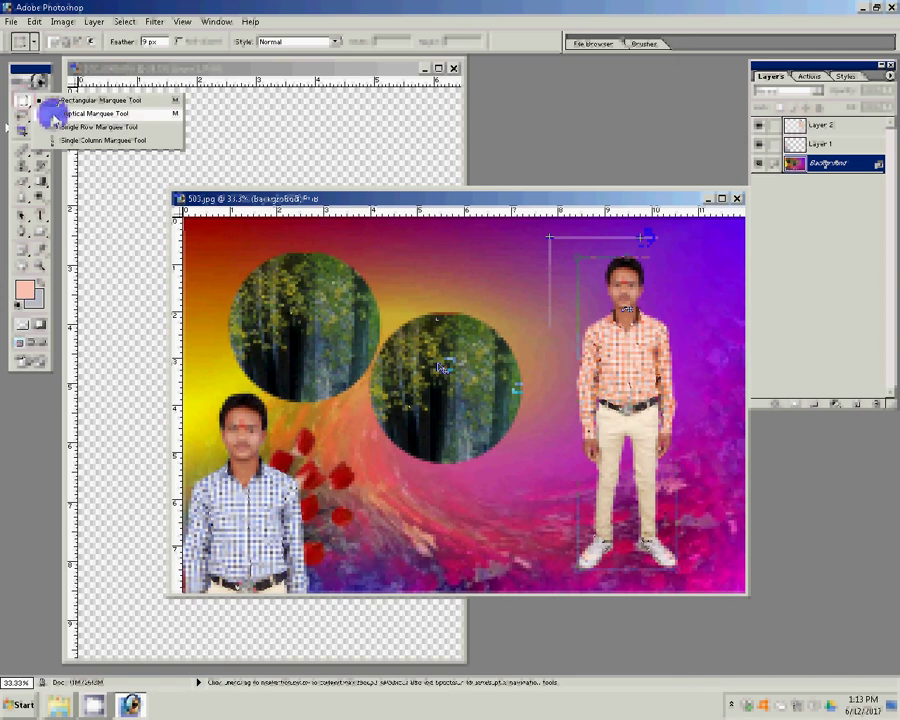
pyautogui.click(50, 113)
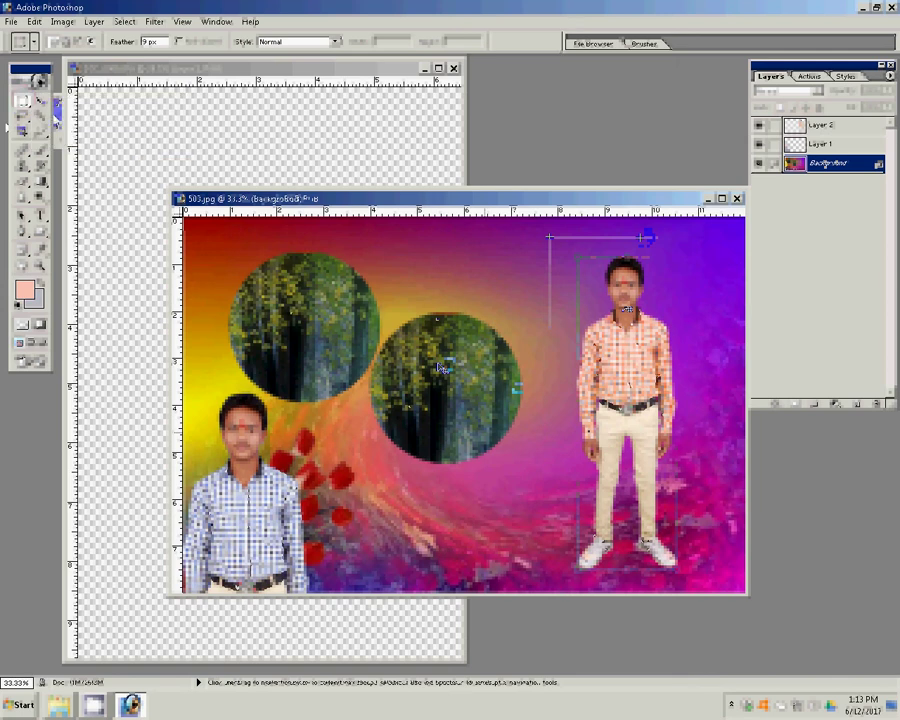
pyautogui.moveTo(549, 237); pyautogui.dragTo(647, 237)
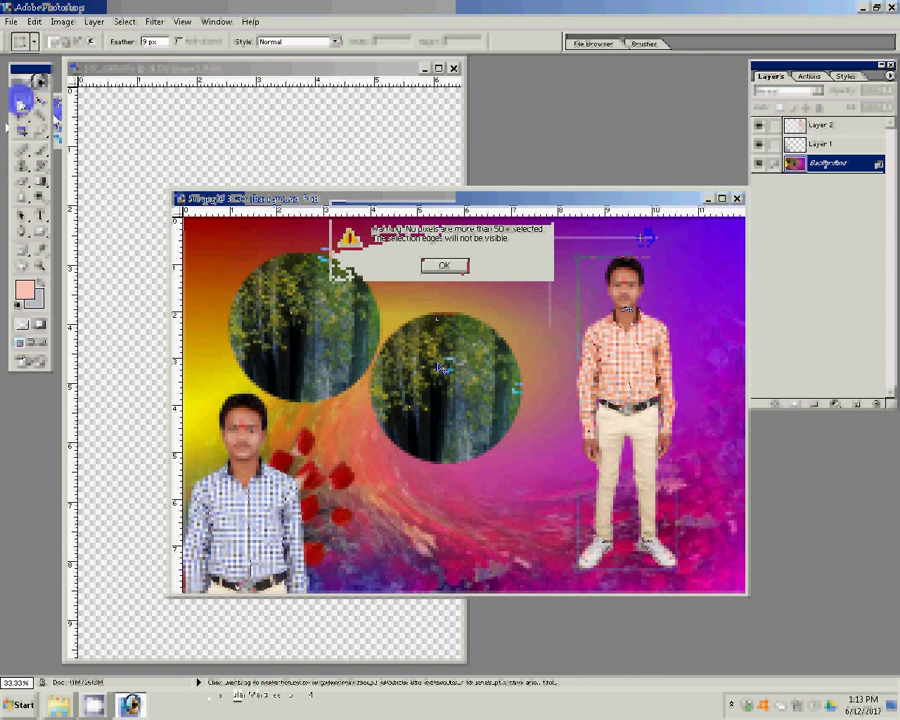
pyautogui.moveTo(20, 103); pyautogui.dragTo(55, 115)
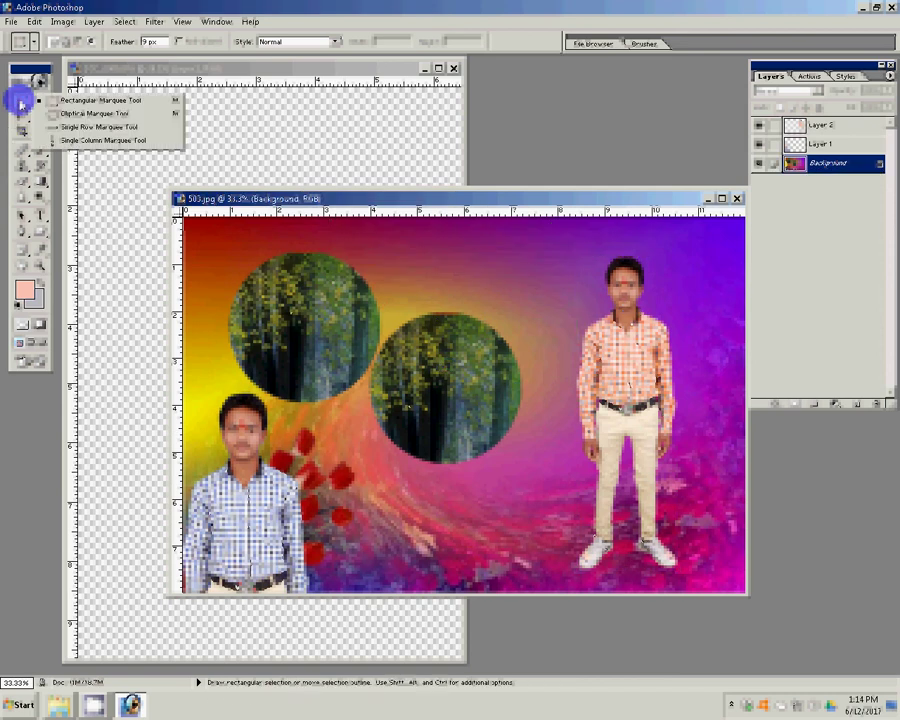
pyautogui.click(55, 115)
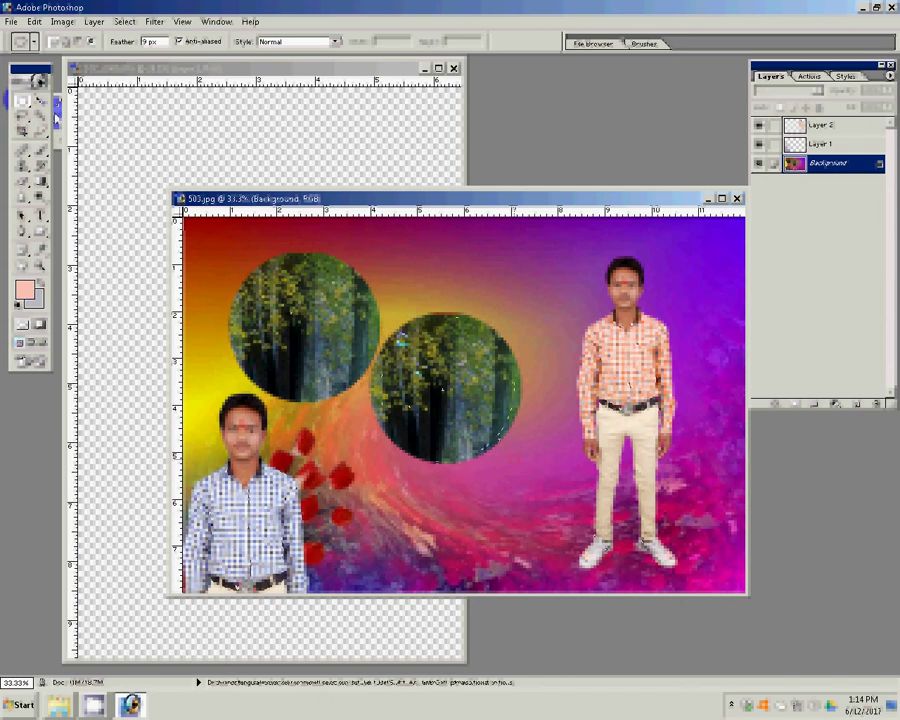
# Step: Draw an oval selection around the right-hand circle and give it a feather
pyautogui.moveTo(508, 461); pyautogui.dragTo(399, 340)
pyautogui.rightClick(400, 340)
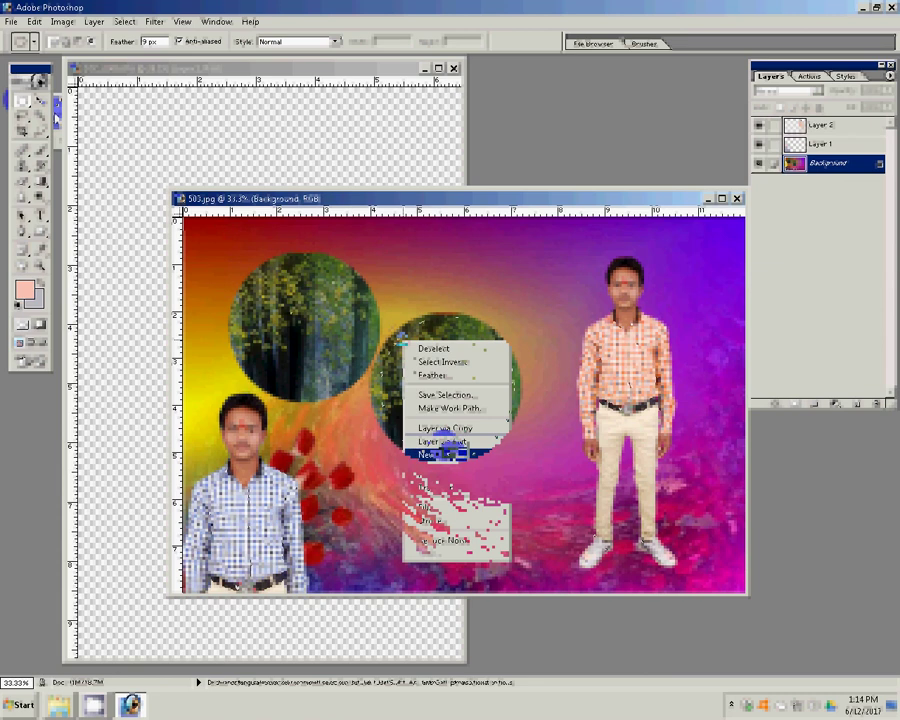
pyautogui.click(435, 375)
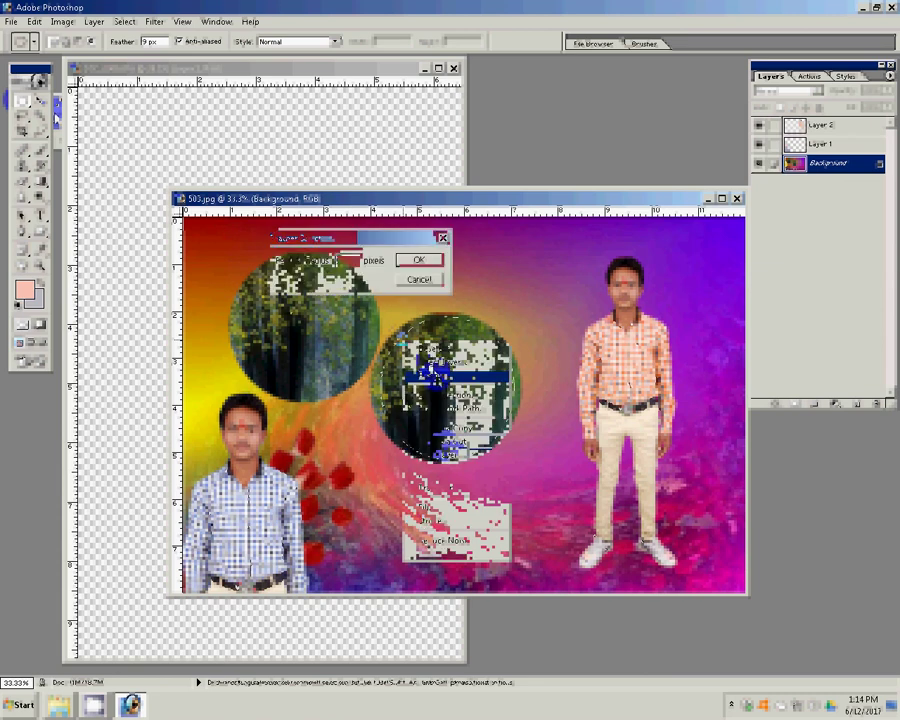
pyautogui.press('Return')
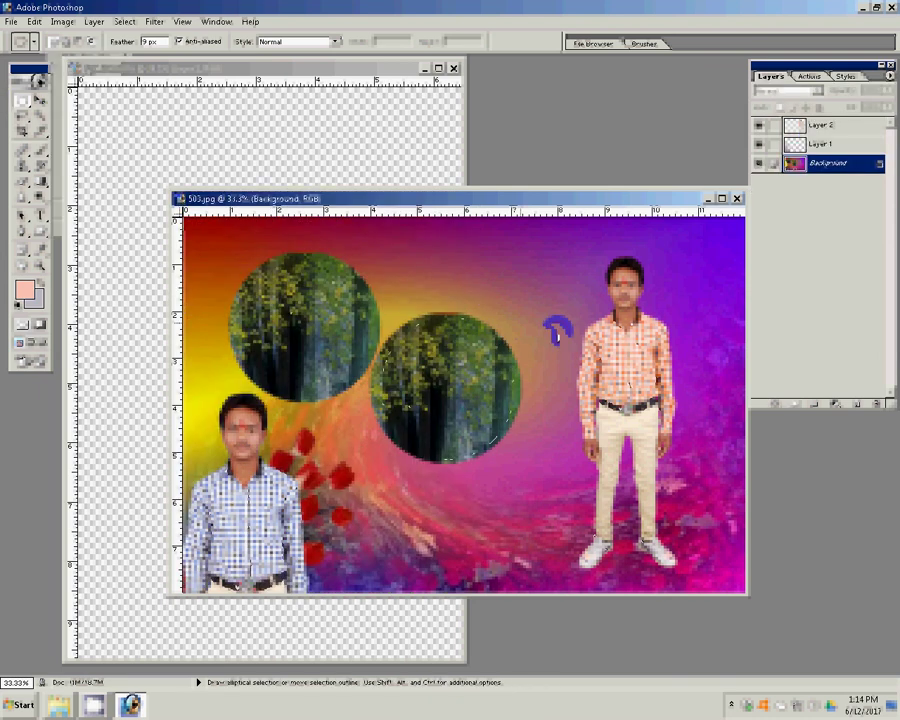
# Step: Paste the man's photo into the right circle and nudge it into place
pyautogui.hotkey('alt', 'i')
pyautogui.press('Down')
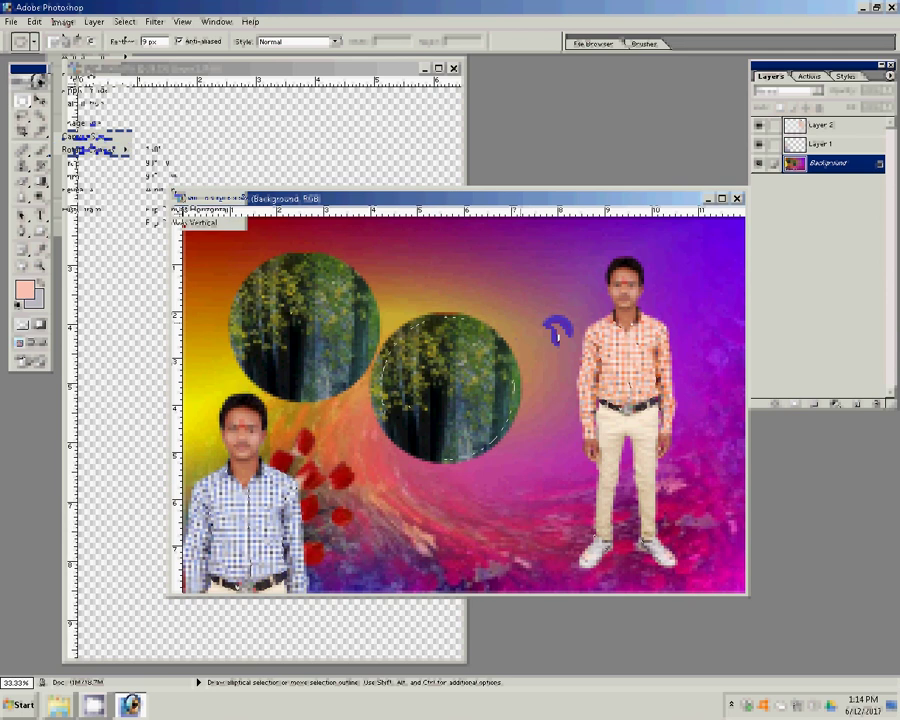
pyautogui.press('Left')
pyautogui.press('Return')
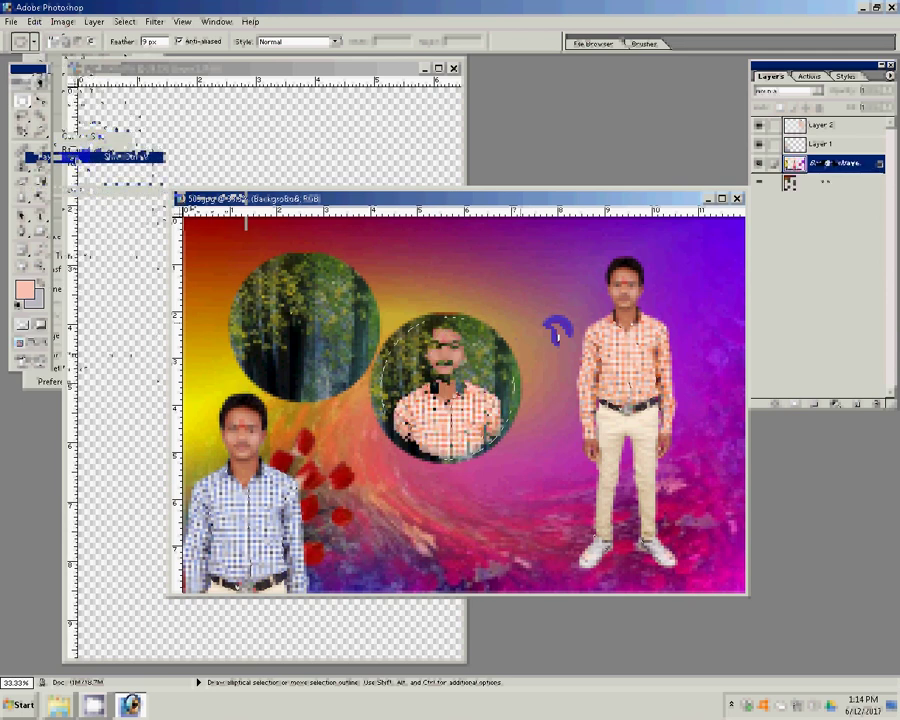
pyautogui.press('v')
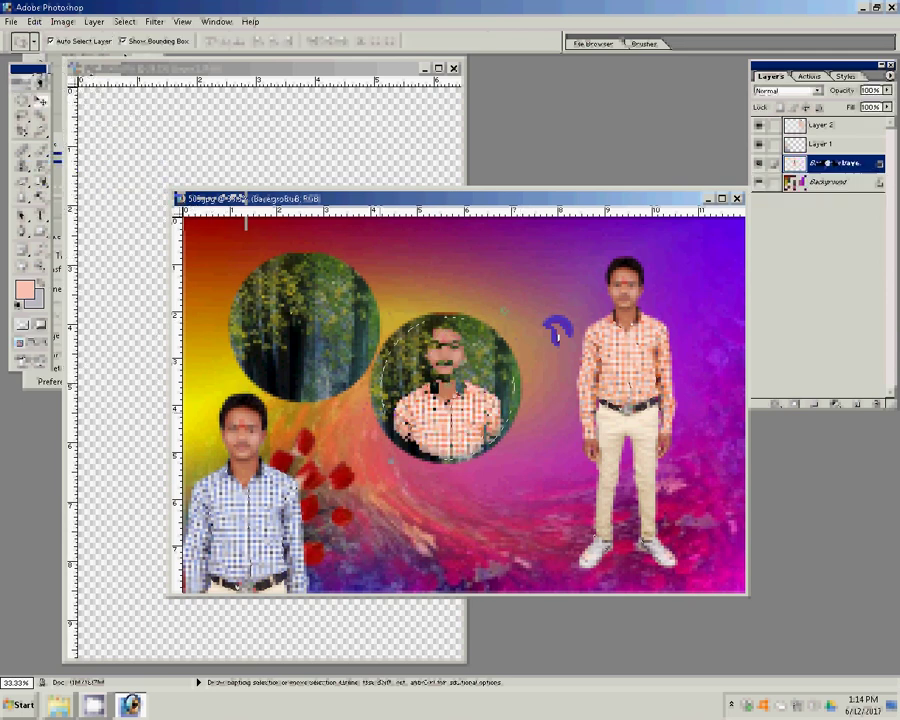
pyautogui.moveTo(442, 376); pyautogui.dragTo(440, 370)
# Step: Paste the man's photo into the left circle and bring up Levels
pyautogui.click(262, 248)
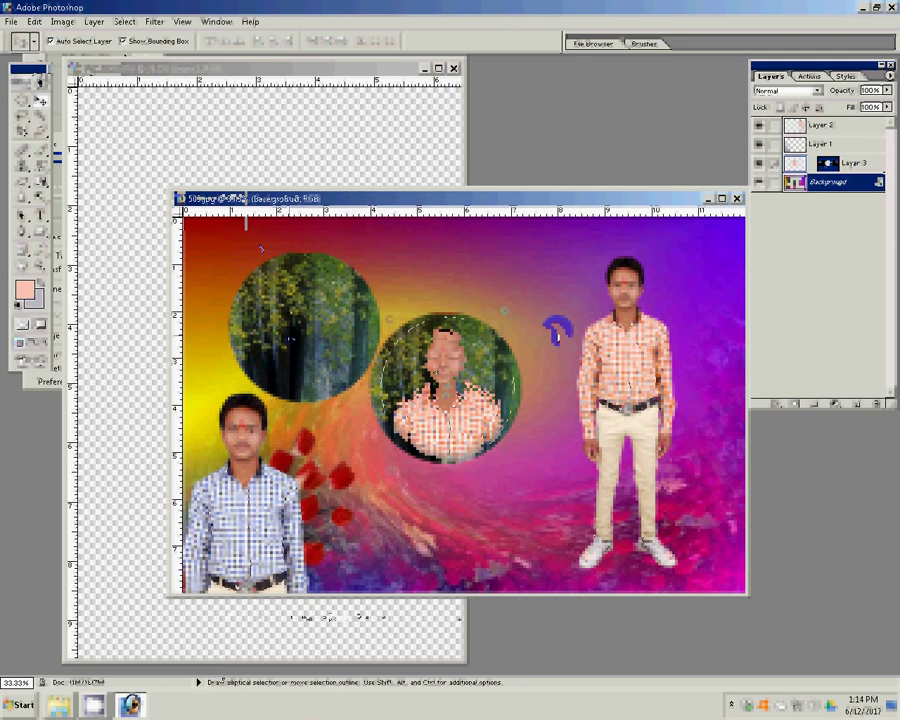
pyautogui.click(22, 100)
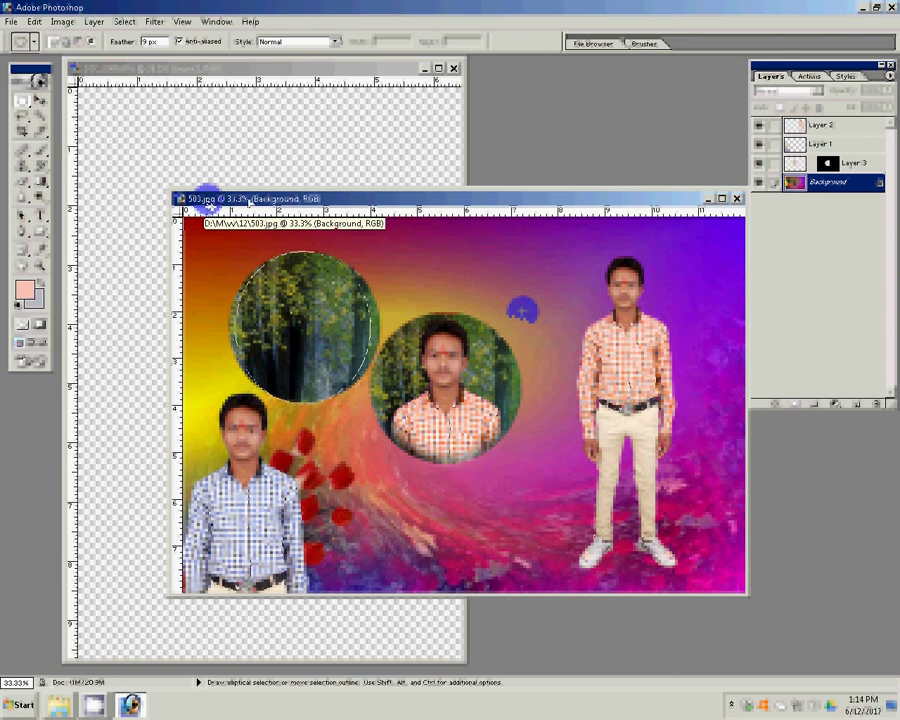
pyautogui.hotkey('ctrl', 'shift', 'v')
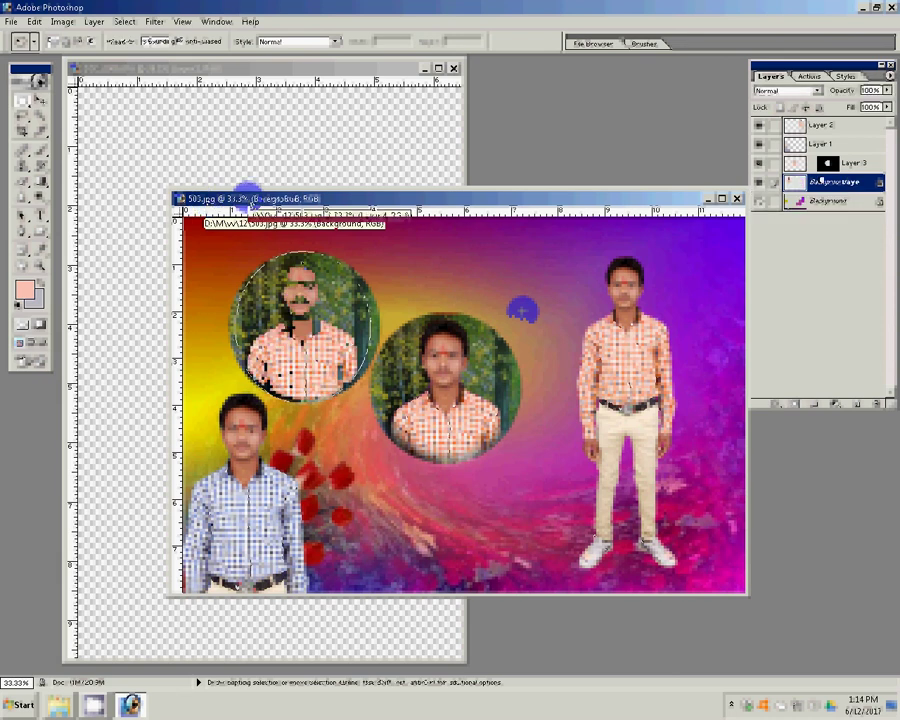
pyautogui.press('v')
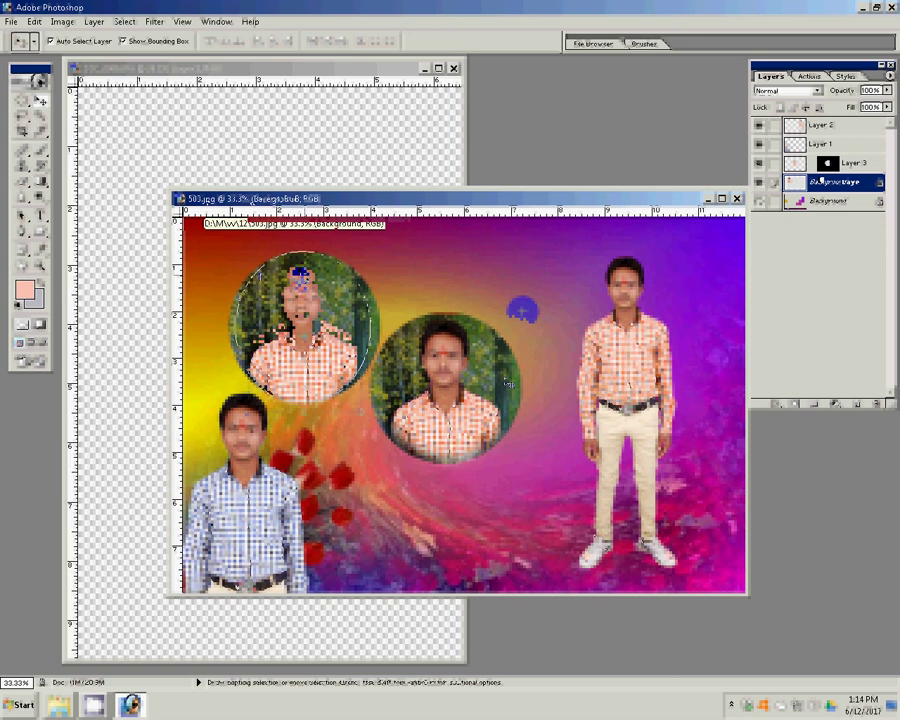
pyautogui.hotkey('ctrl', 'l')
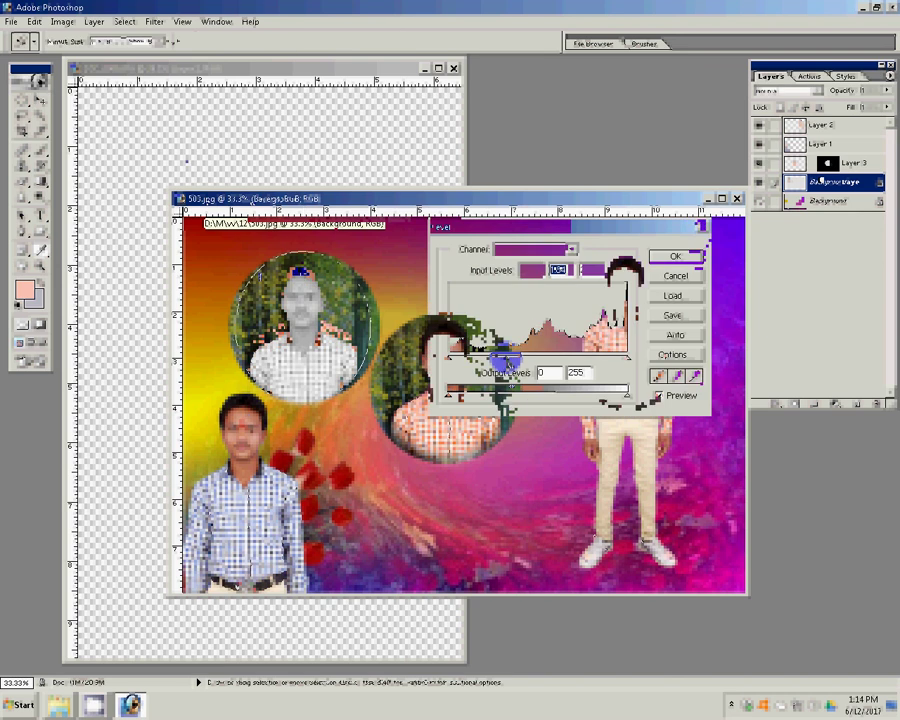
# Step: Merge all visible layers into one Background layer and bring up Save As
pyautogui.click(93, 21)
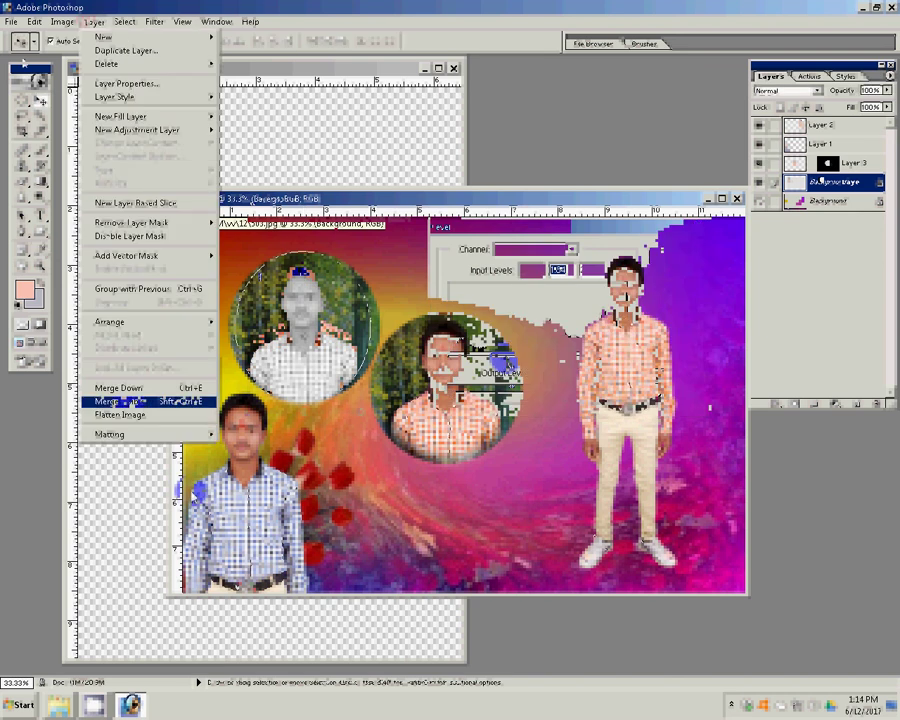
pyautogui.click(128, 402)
pyautogui.hotkey('ctrl', 'shift', 's')
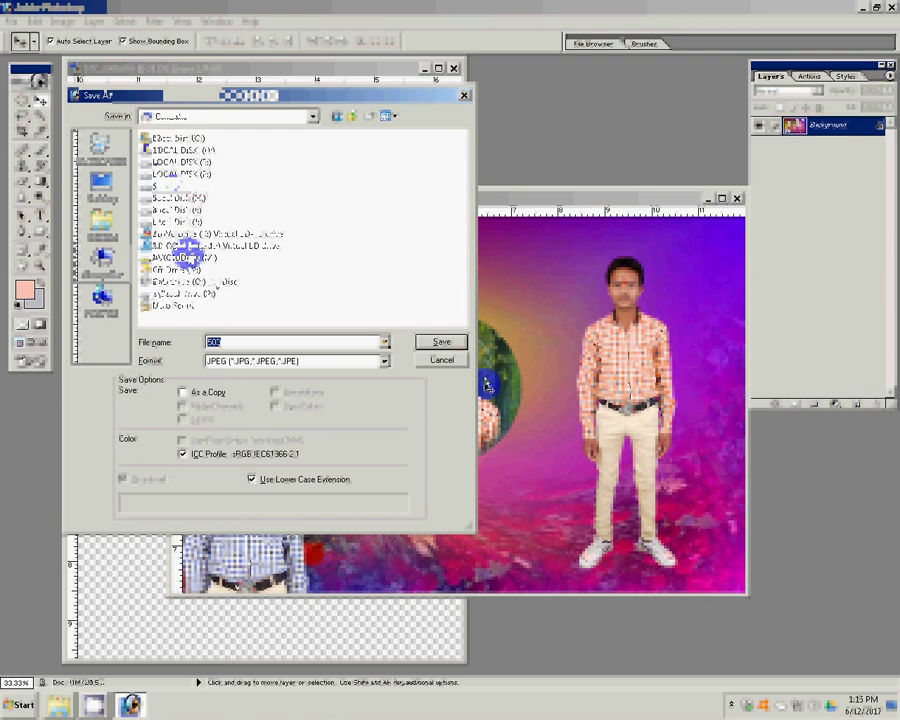
# Step: Save the collage as JPEG '7-4x6' in folder 12\2, accepting the JPEG options
pyautogui.press('End')
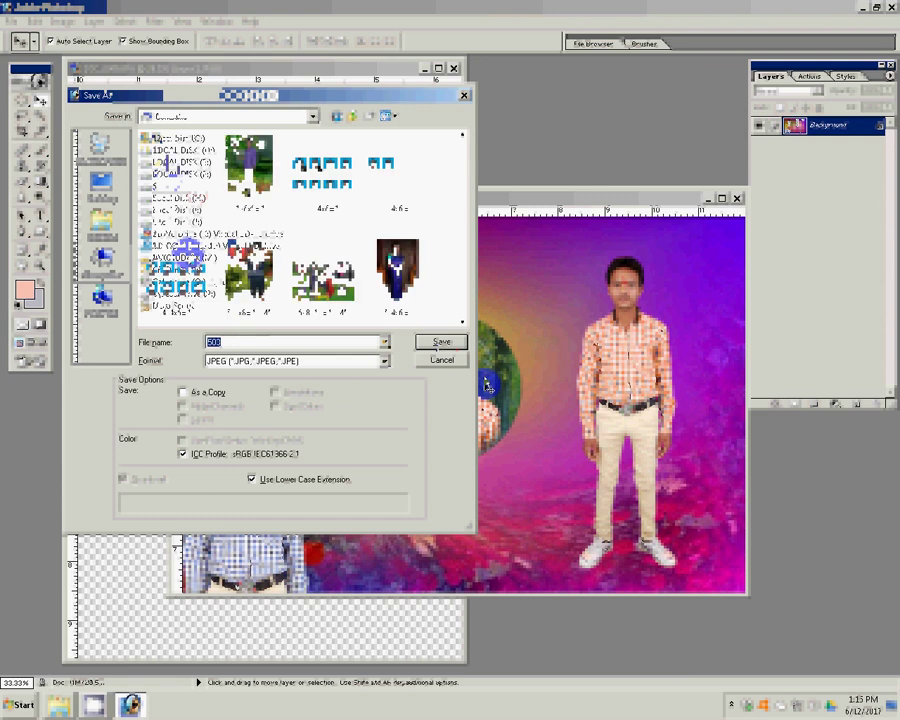
pyautogui.click(432, 338)
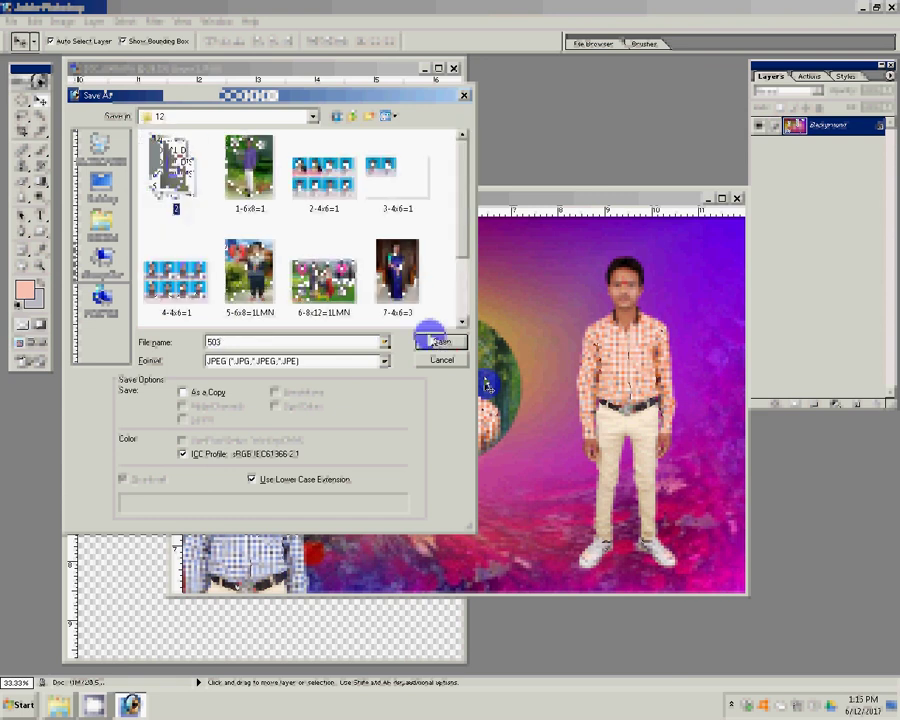
pyautogui.click(432, 340)
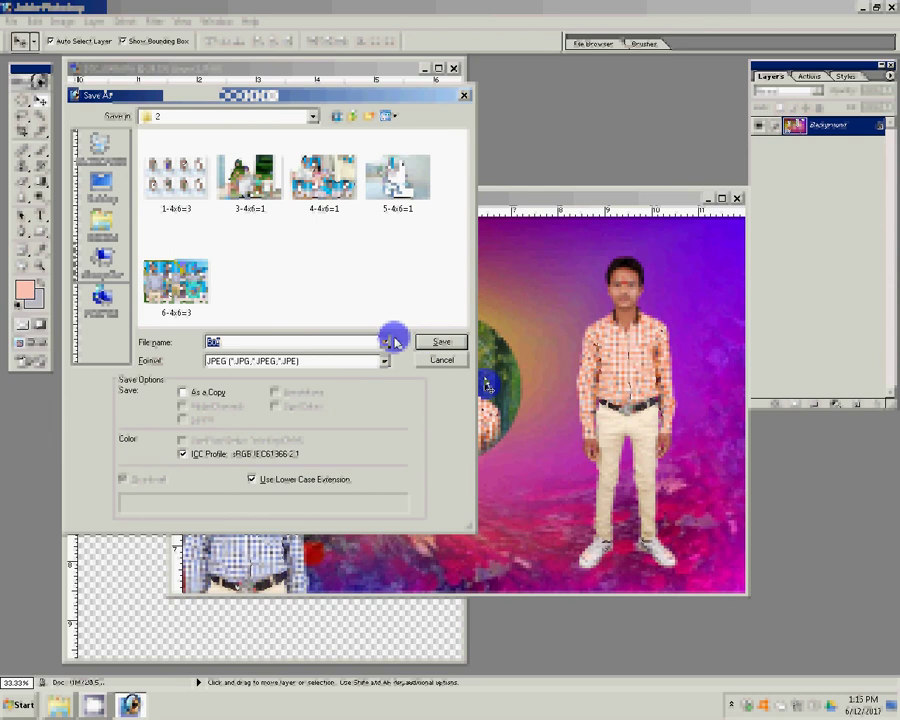
pyautogui.write('7-4x')
pyautogui.write('6=1')
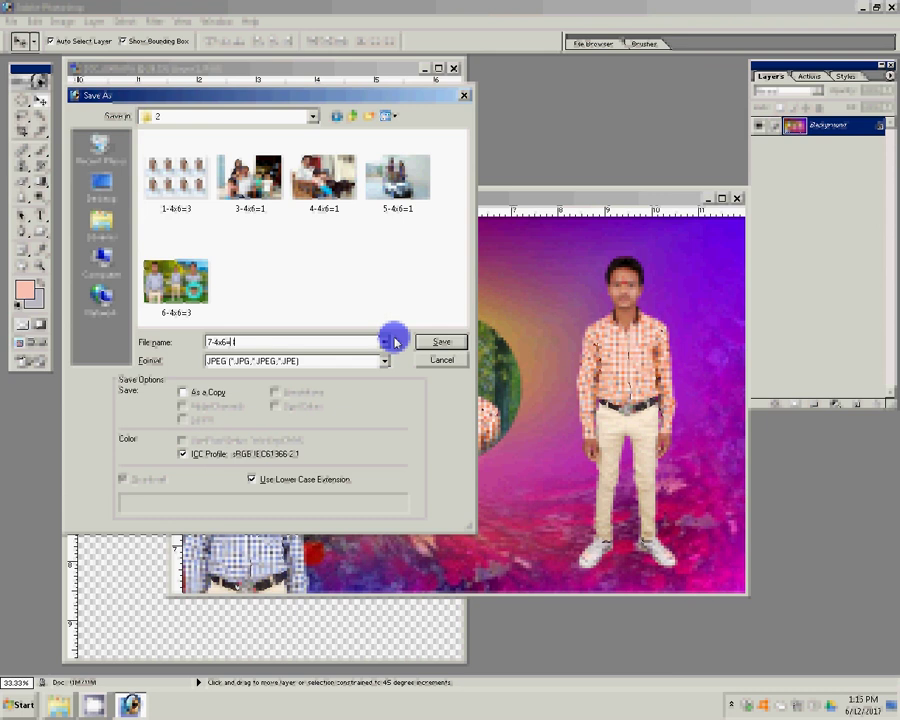
pyautogui.press('Return')
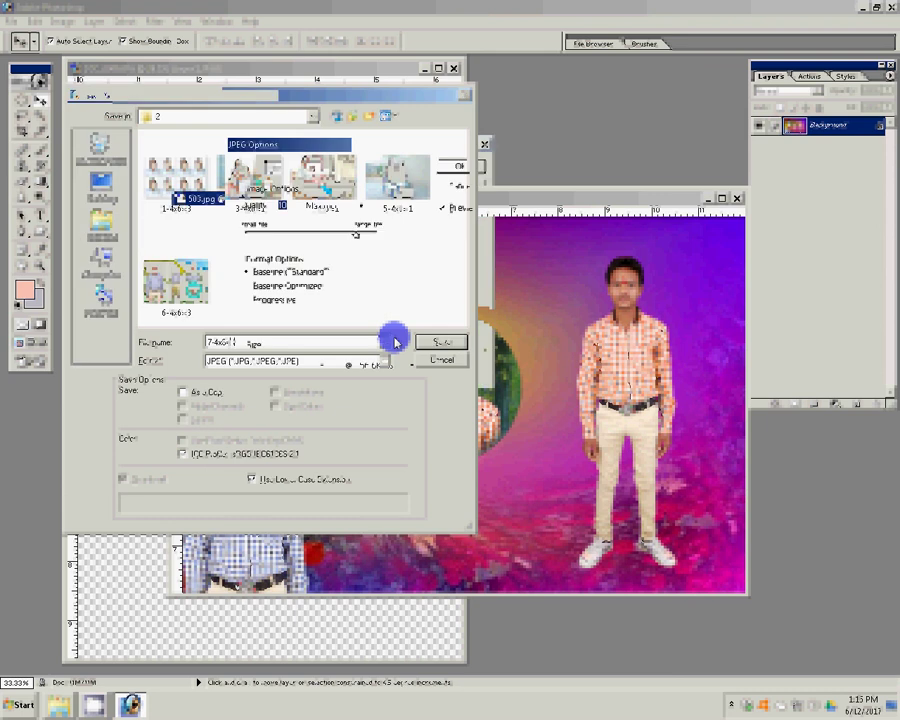
pyautogui.press('Return')
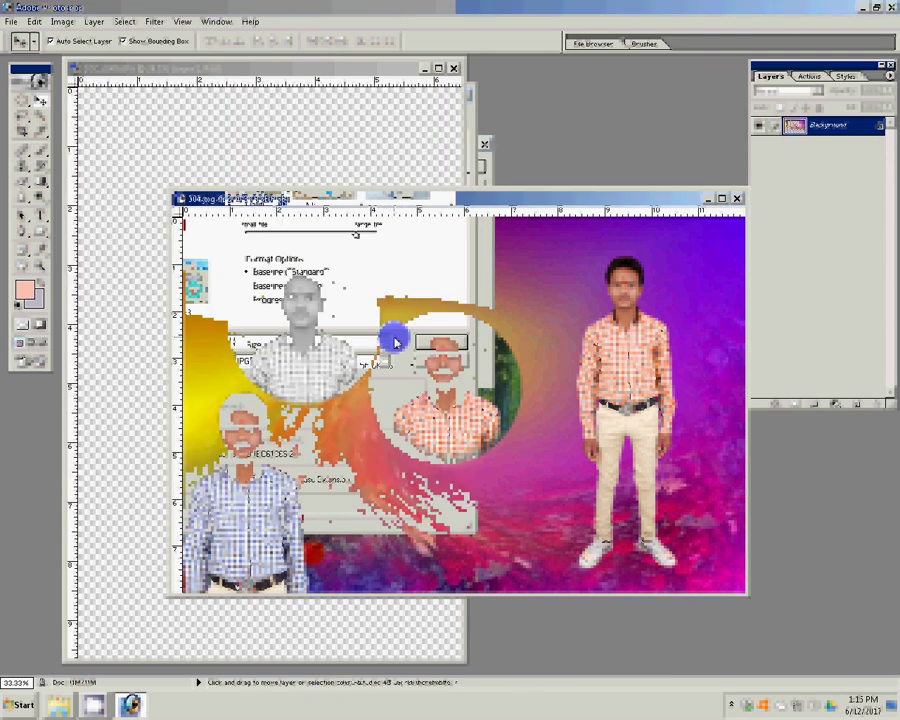